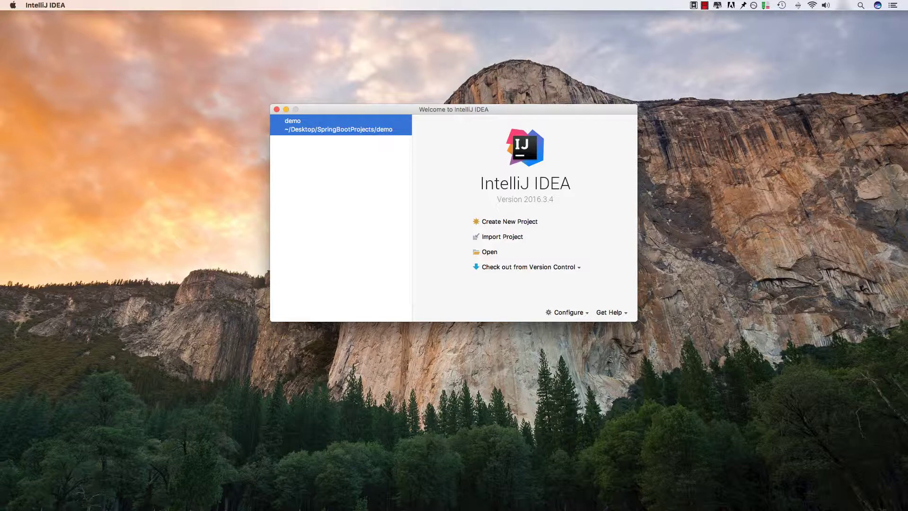
Step: Open the recent 'demo' project from the Welcome screen and dismiss the Tip of the Day
key(Return)
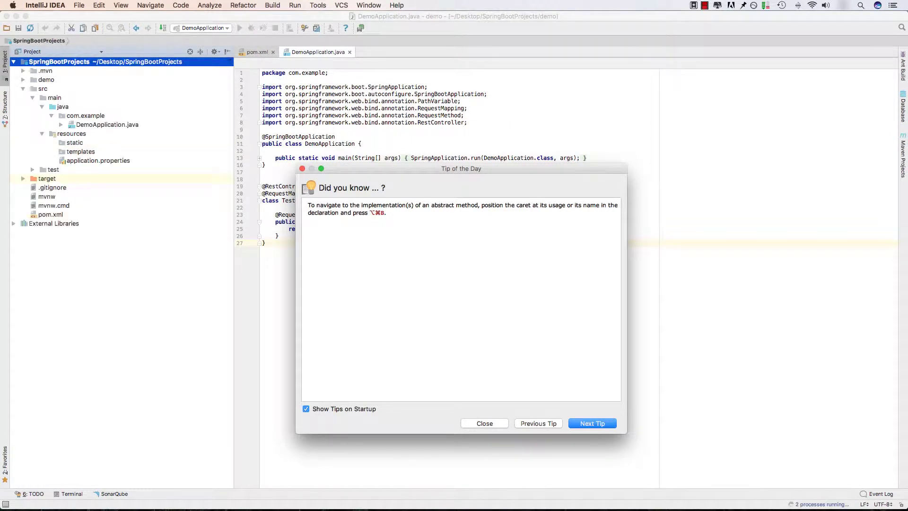
key(Escape)
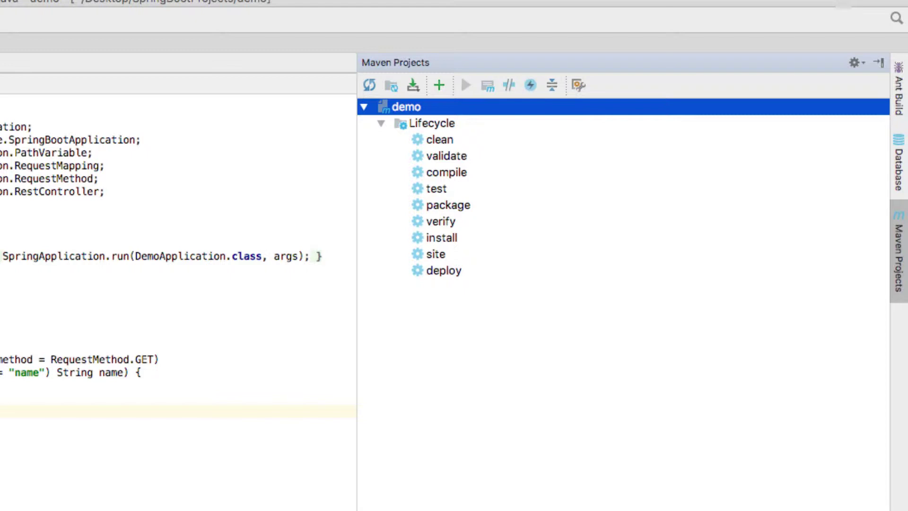
Step: Select the clean goal under demo > Lifecycle and review its context-menu actions
key(Down)
key(Down)
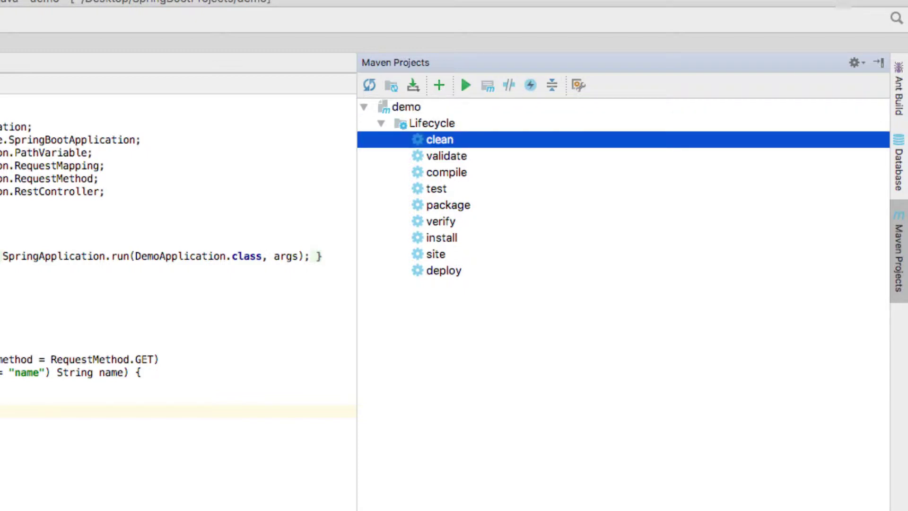
right_click(442, 143)
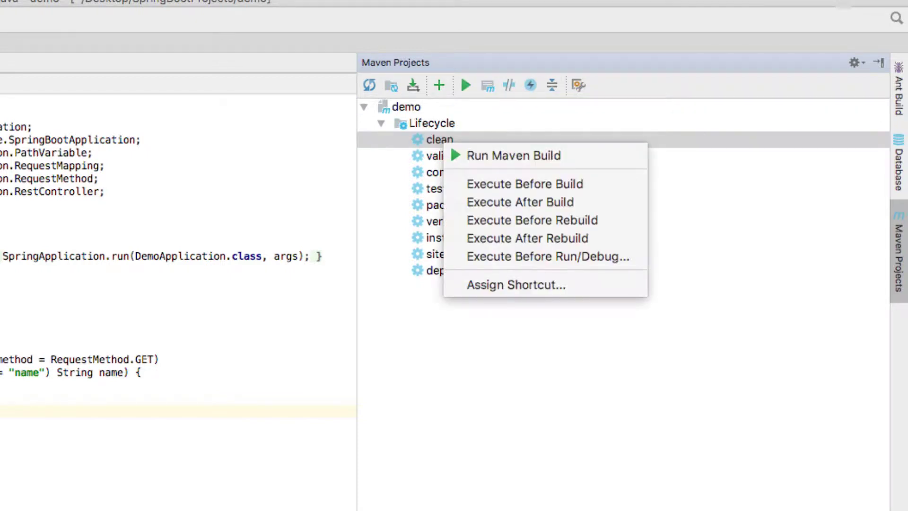
key(Down)
key(Down)
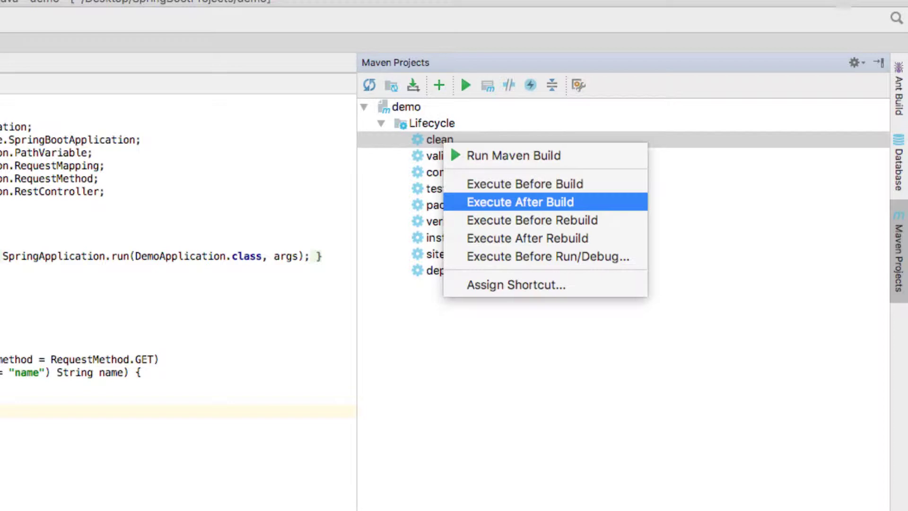
key(Escape)
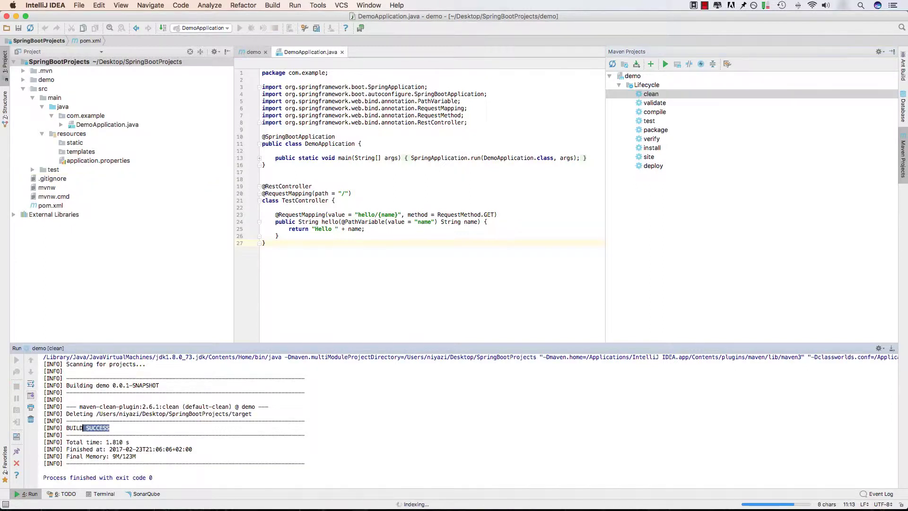
Step: Highlight the BUILD SUCCESS result of the Maven clean run in the console
drag(67, 428, 109, 428)
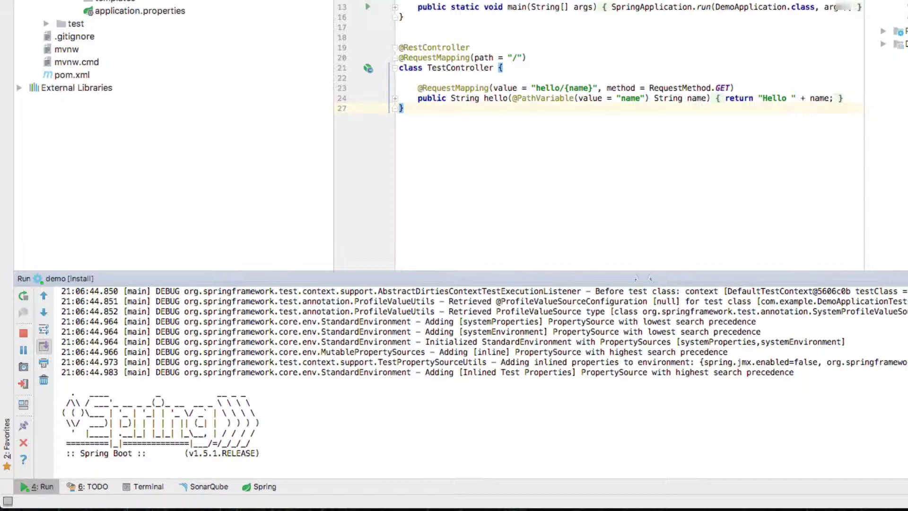
Step: Enlarge the Run output and highlight the test results summary and jar build lines
drag(643, 276, 643, 149)
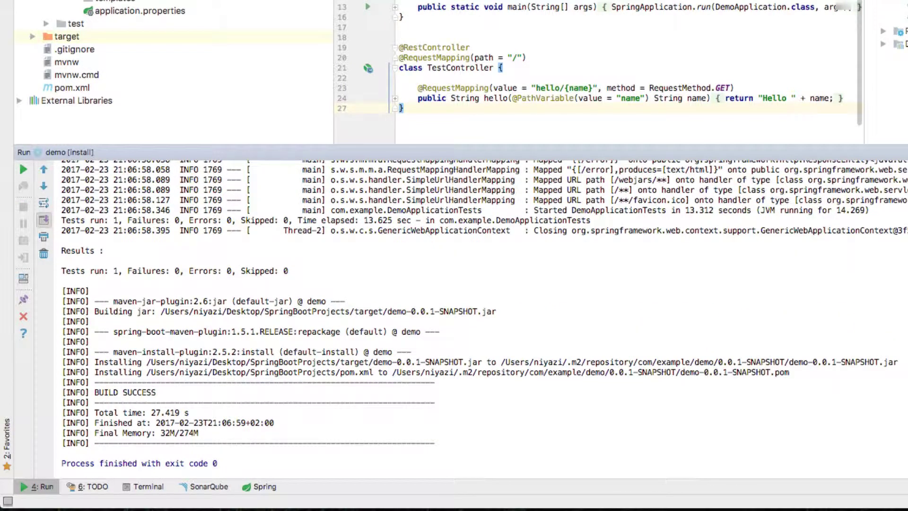
drag(289, 270, 62, 271)
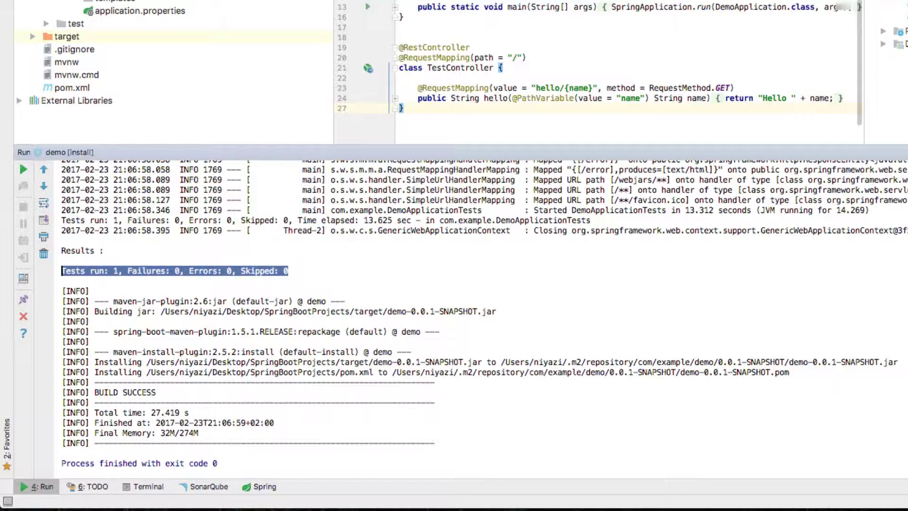
click(132, 270)
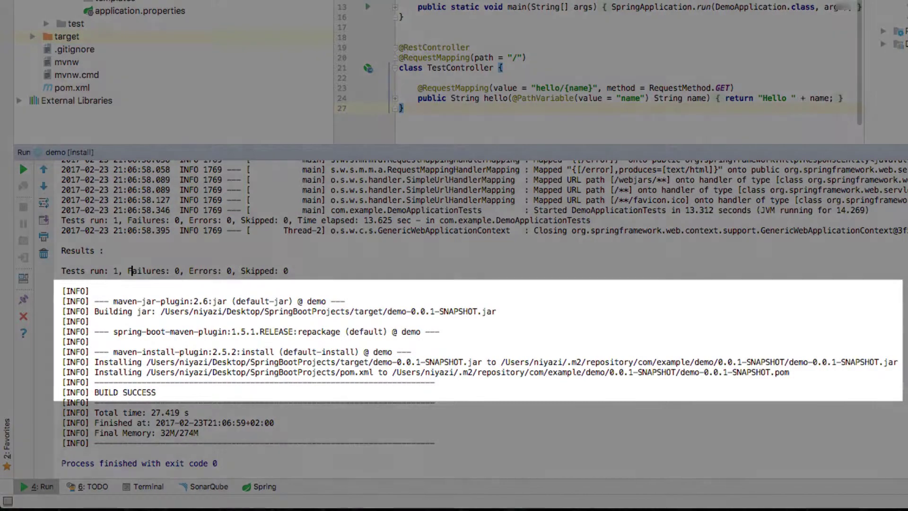
mouse_move(94, 310)
mouse_down()
mouse_move(299, 311)
mouse_move(95, 322)
mouse_move(496, 311)
mouse_up()
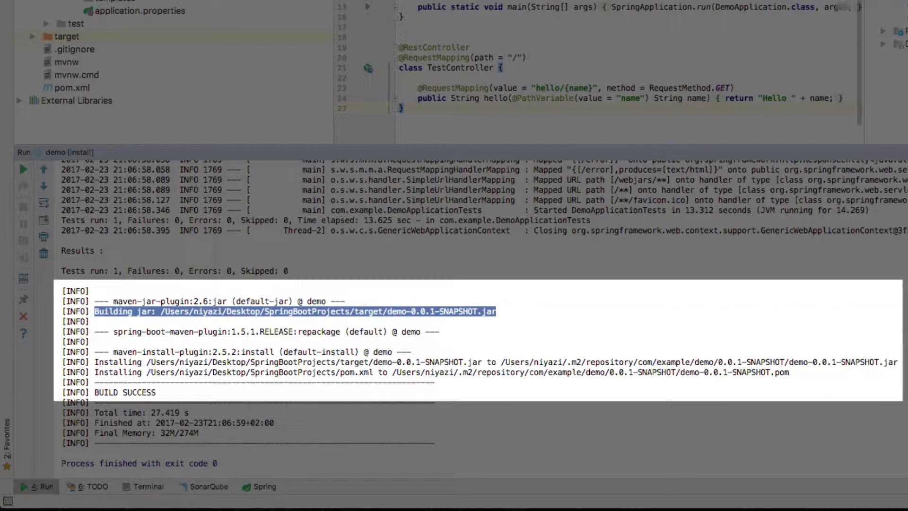
click(95, 321)
Step: Highlight the SUCCESS word and the pom.xml installing line in the build output
double_click(140, 393)
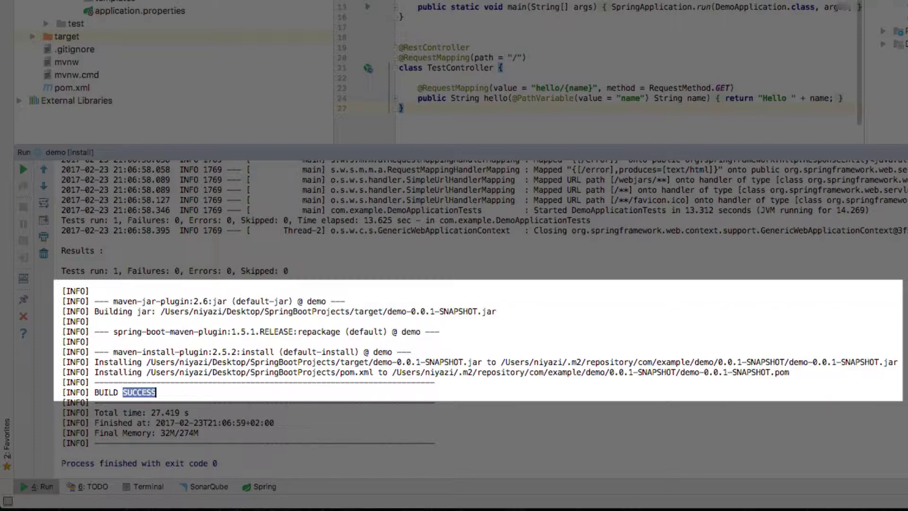
click(194, 372)
click(95, 361)
drag(96, 372, 132, 372)
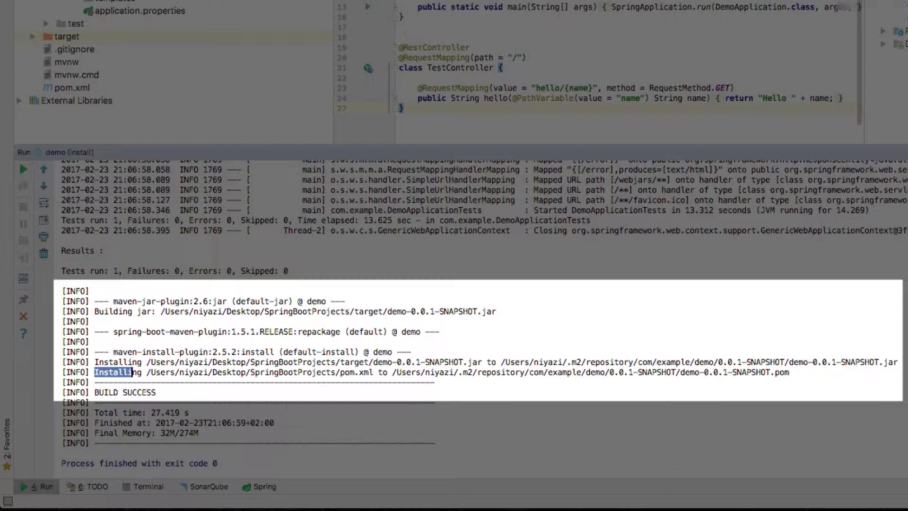
key(shift+Right)
key(shift+Right)
key(shift+Right)
key(shift+Right)
key(shift+Right)
key(shift+Right)
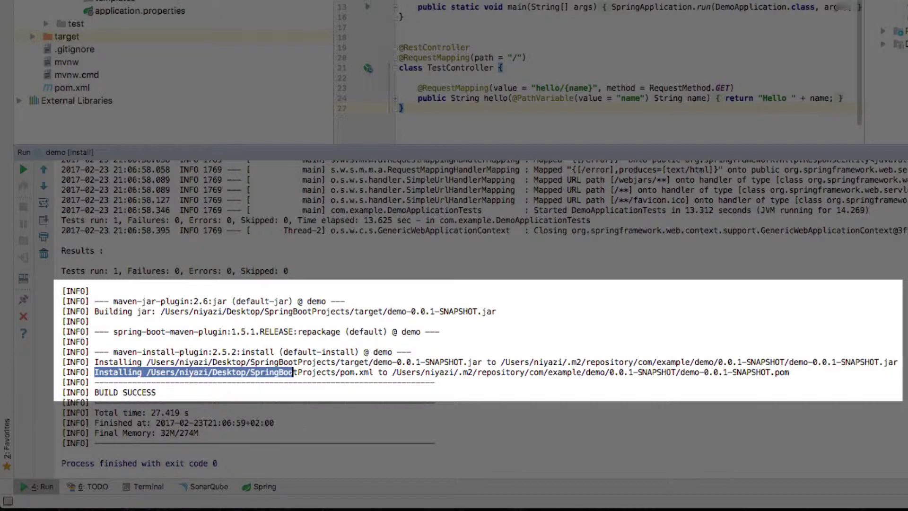
key(shift+Right)
key(shift+Right)
key(shift+Right)
key(shift+Right)
key(shift+Right)
key(shift+Down)
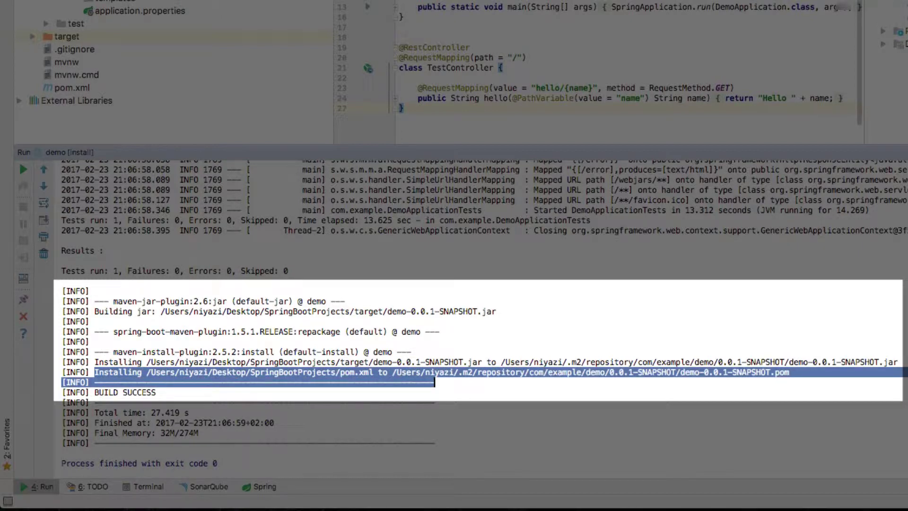
key(shift+Left)
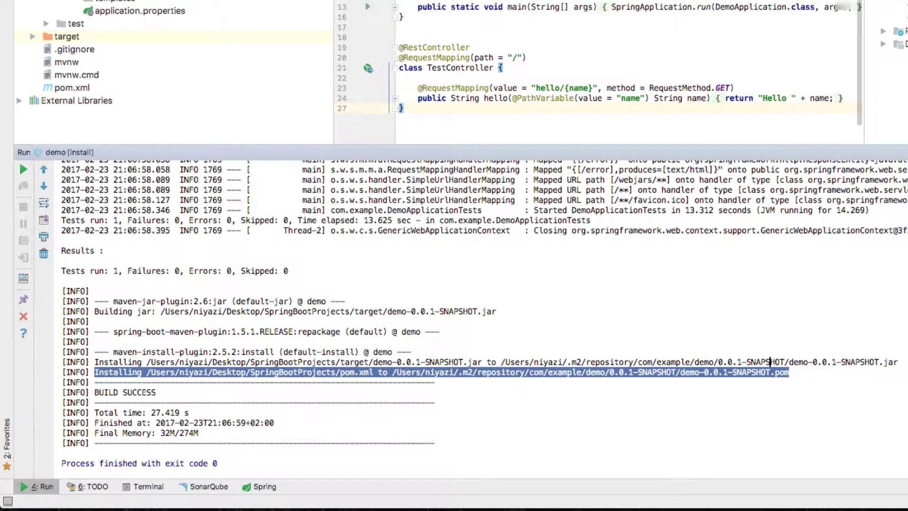
Step: Expand the target folder in the Project tree and select demo-0.0.1-SNAPSHOT.jar
click(652, 362)
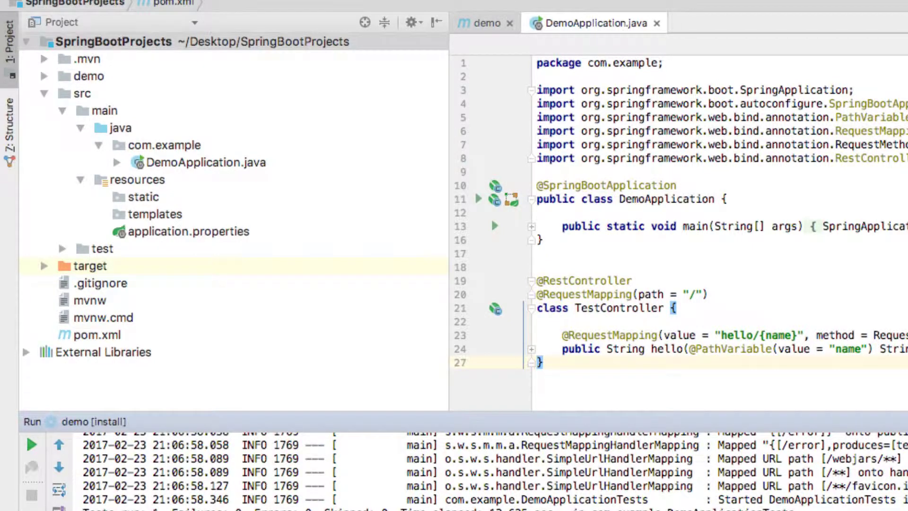
key(Right)
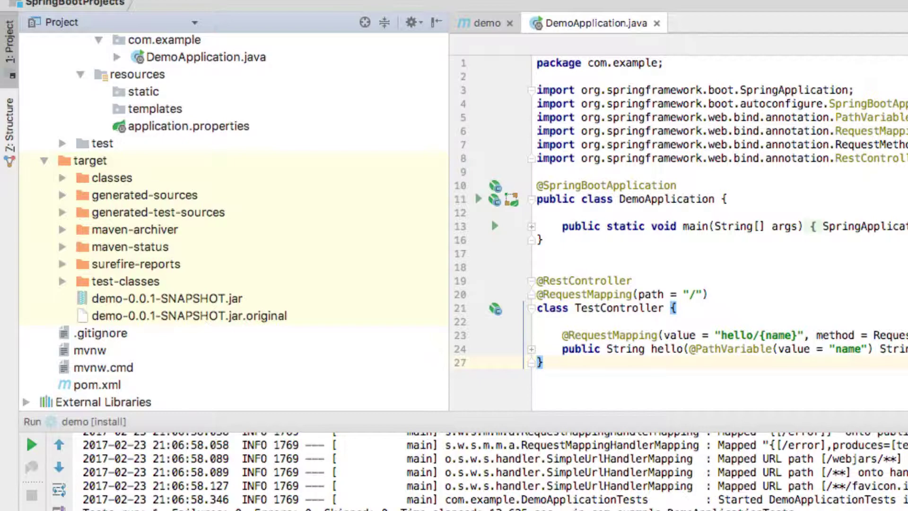
click(167, 298)
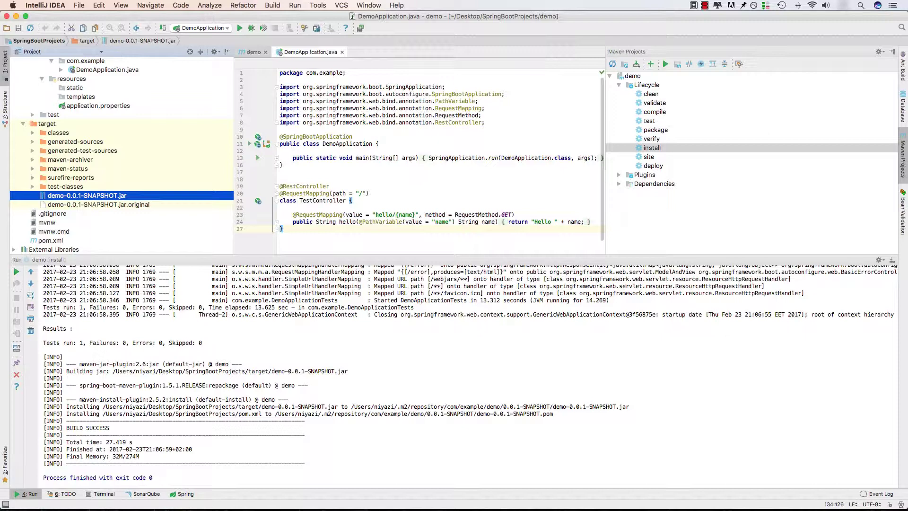
Step: Launch iTerm from Spotlight and change into the Desktop folder
key(super+space)
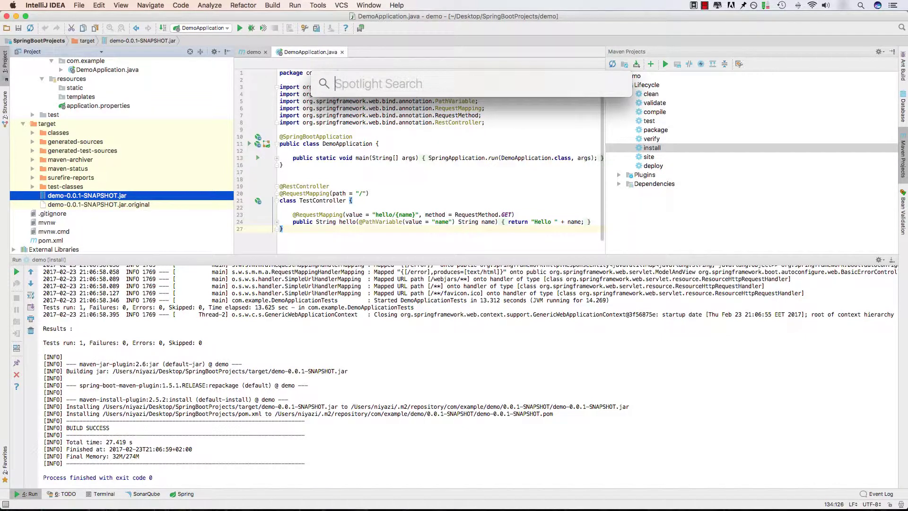
text(iTerm)
key(Return)
text(cd )
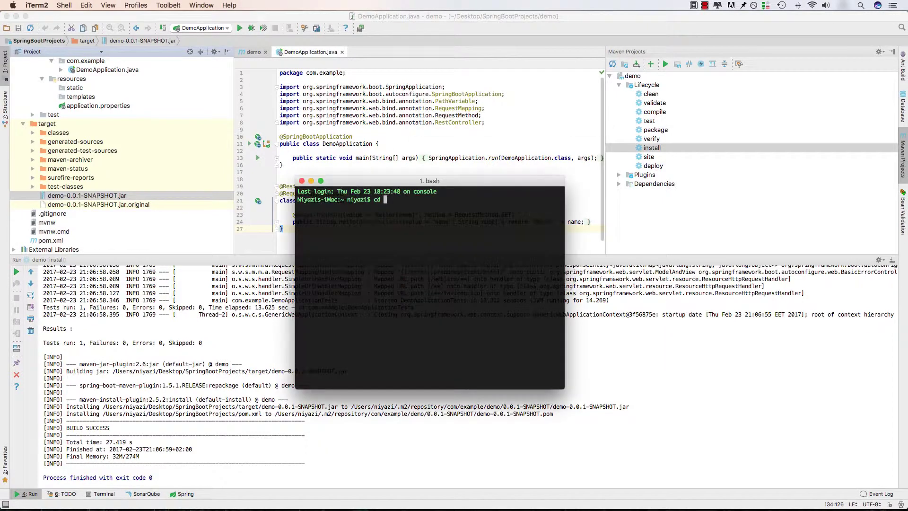
text(D)
key(BackSpace)
text(D)
key(BackSpace)
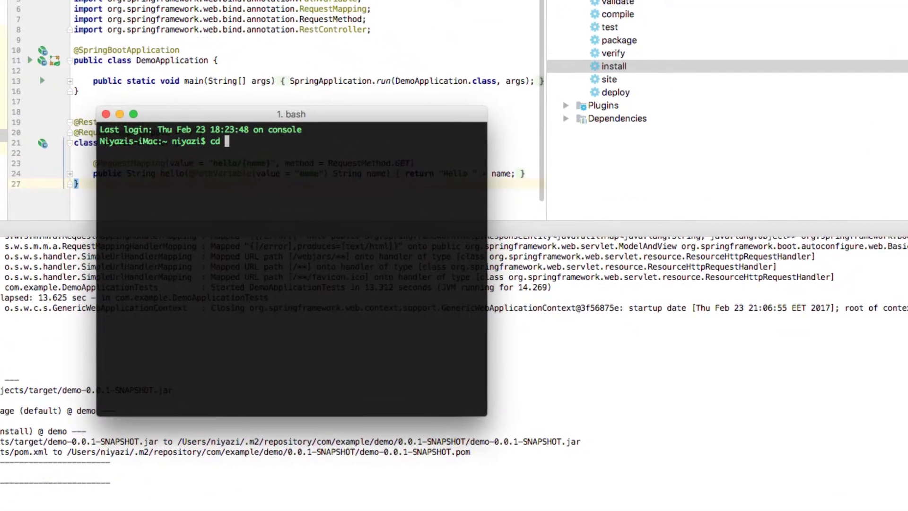
text(De)
key(Tab)
key(Return)
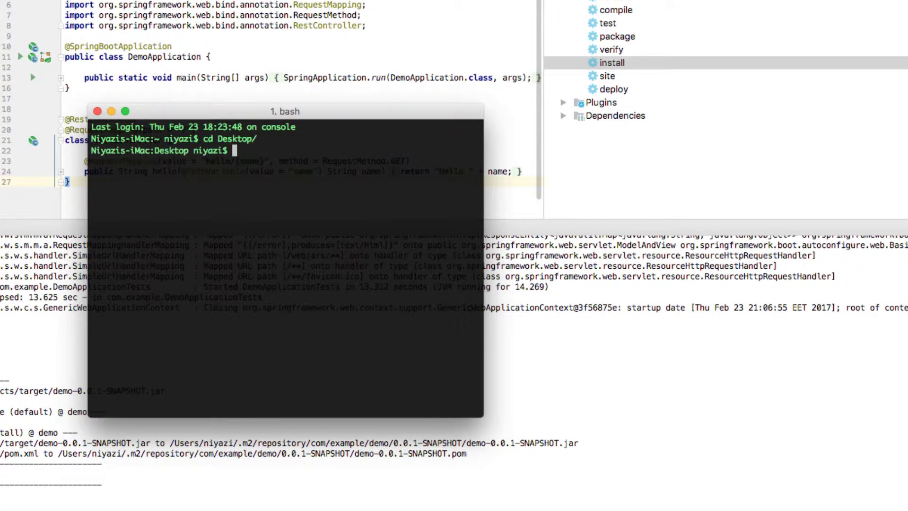
text(cd S)
Step: Enter SpringBootProjects, list it, then enter target and list its build output
key(Tab)
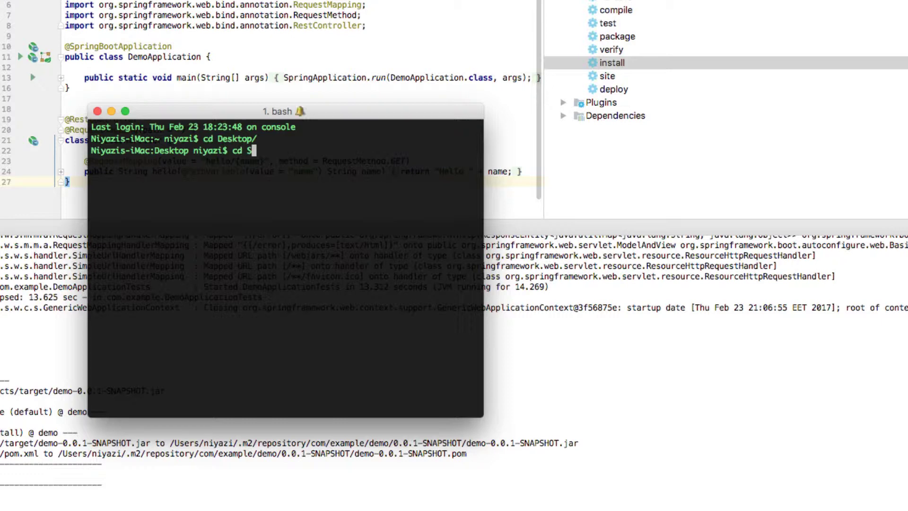
text(p)
key(Tab)
text(B)
key(Tab)
key(Return)
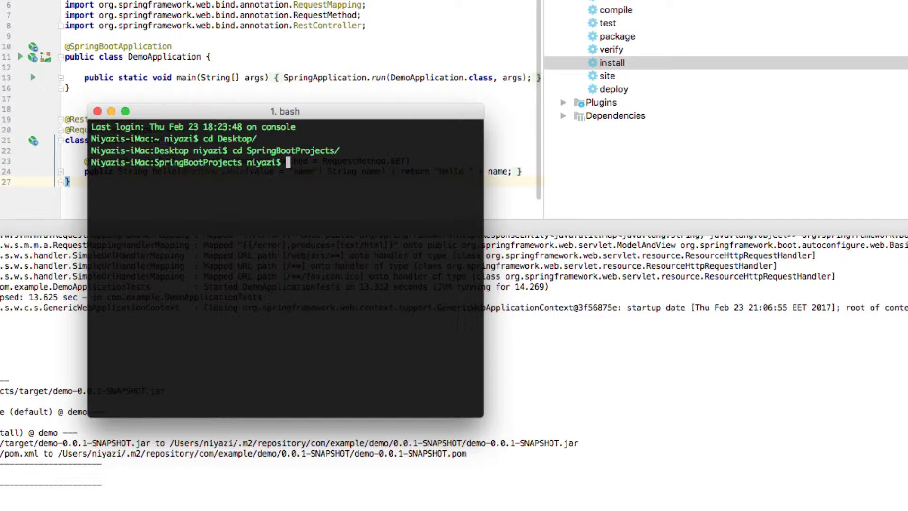
text(ls)
key(Return)
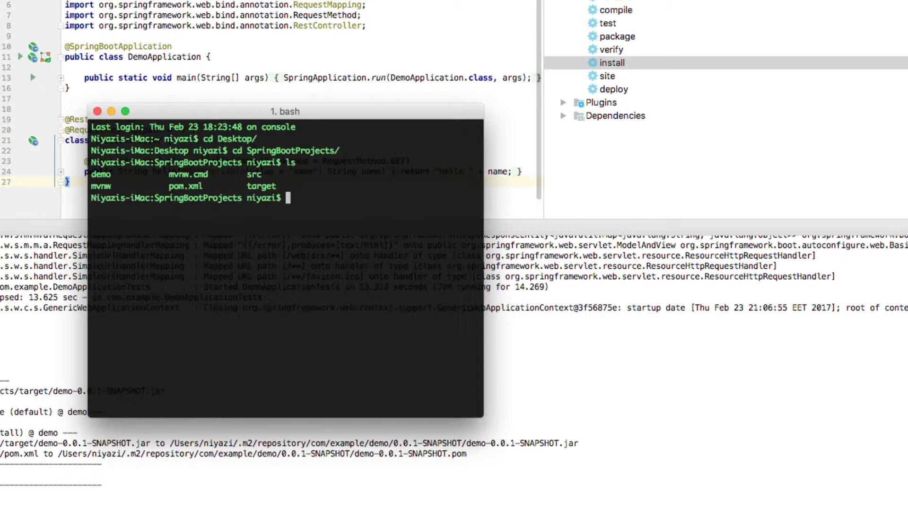
text(cd target/)
key(Return)
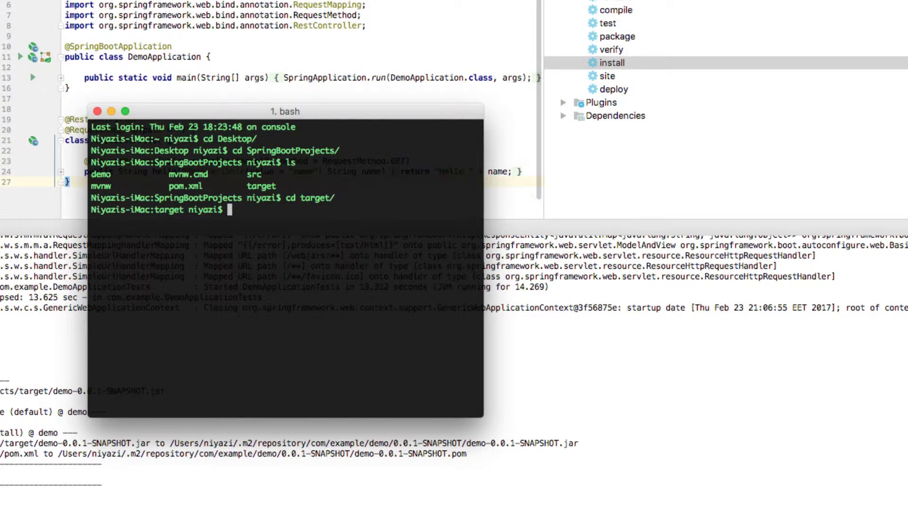
text(ls)
key(Return)
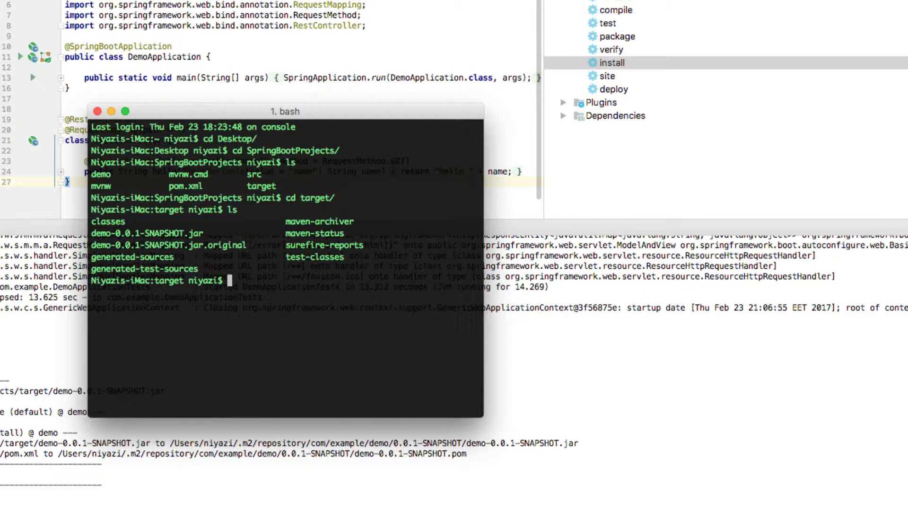
text(java)
text( -)
text(jar de)
Step: Run java -jar demo-0.0.1-SNAPSHOT.jar and enlarge the iTerm window to show the startup log
key(Tab)
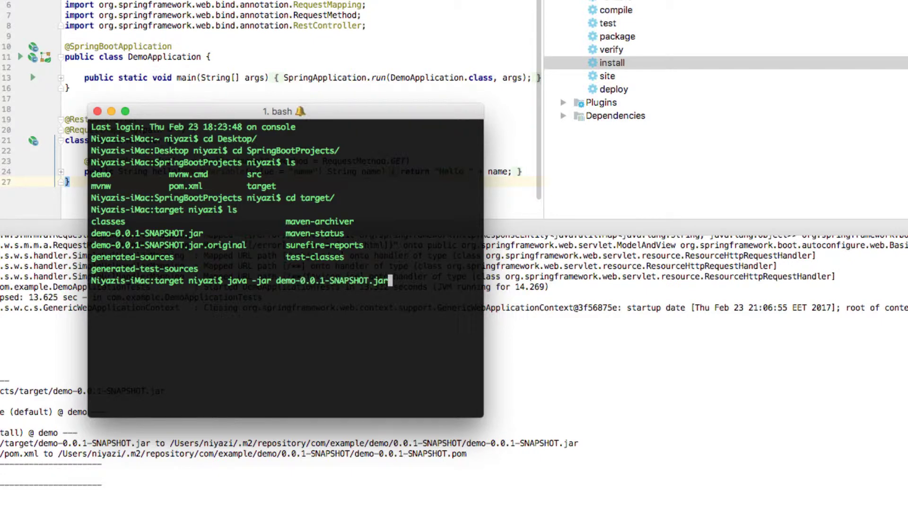
key(Return)
drag(284, 111, 236, 16)
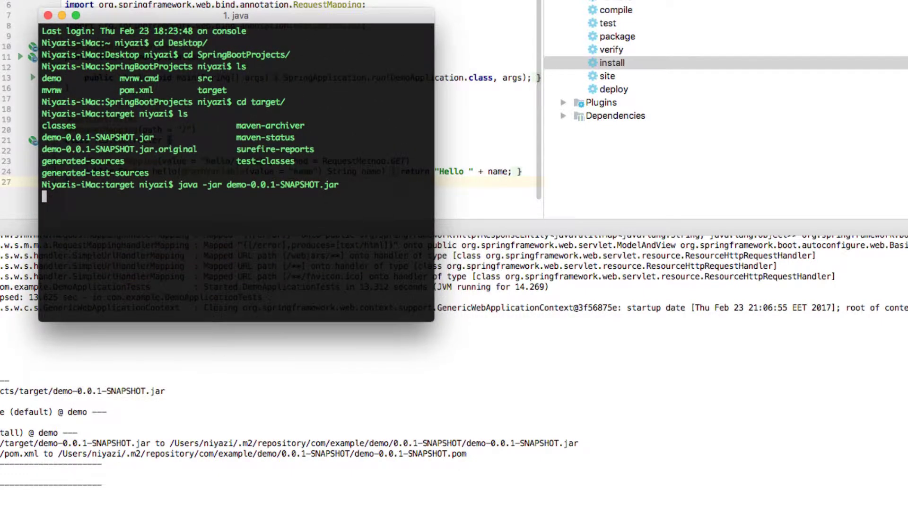
drag(435, 324, 642, 486)
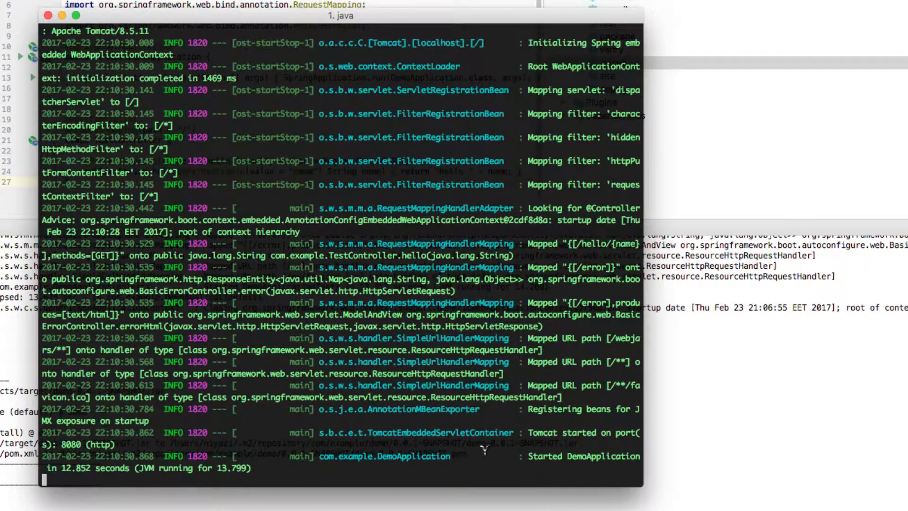
drag(642, 461, 882, 461)
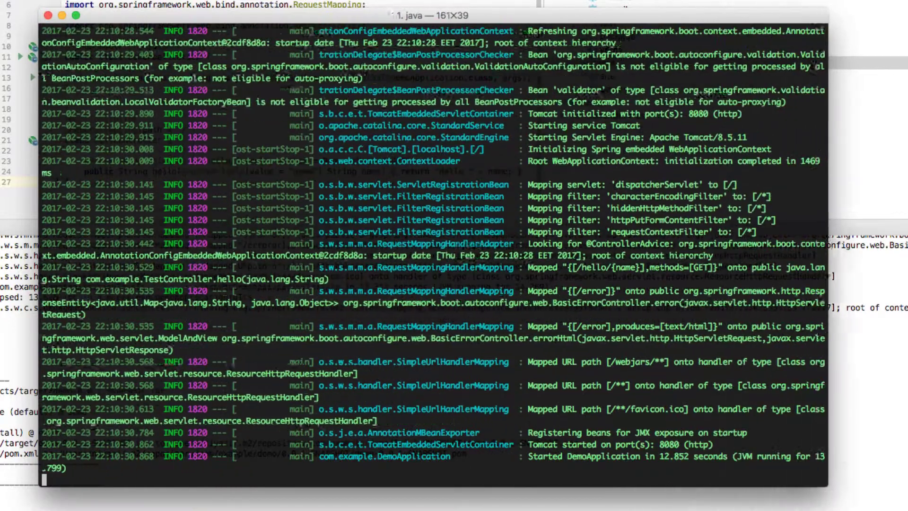